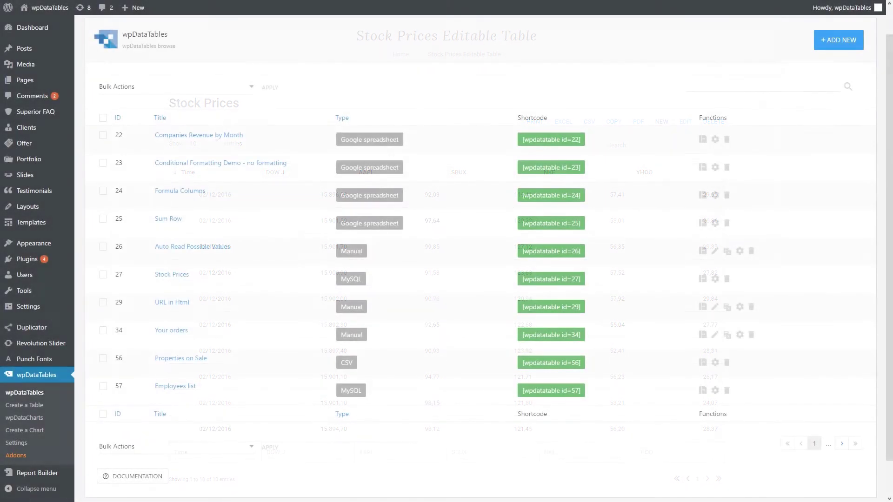
- Start a manually built wpDataTables table and name it 'My new table'
{"action": "left_click", "coordinate": [46, 407]}
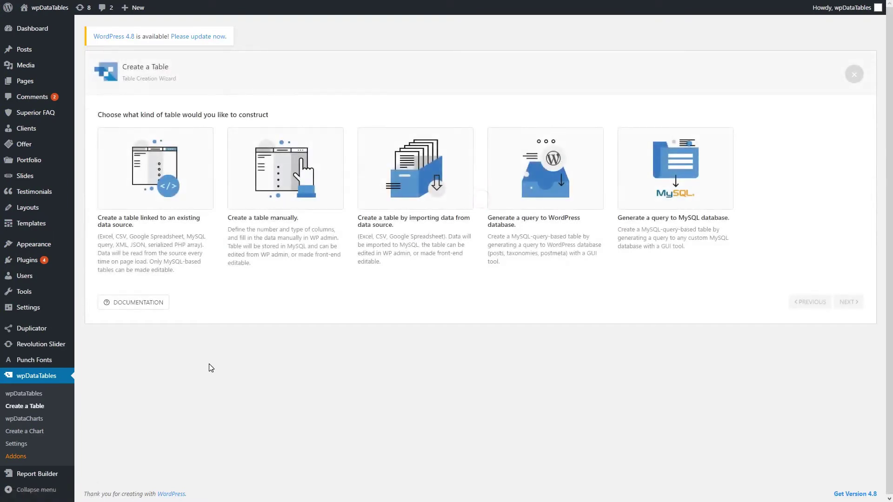
{"action": "left_click", "coordinate": [289, 182]}
{"action": "left_click", "coordinate": [844, 304]}
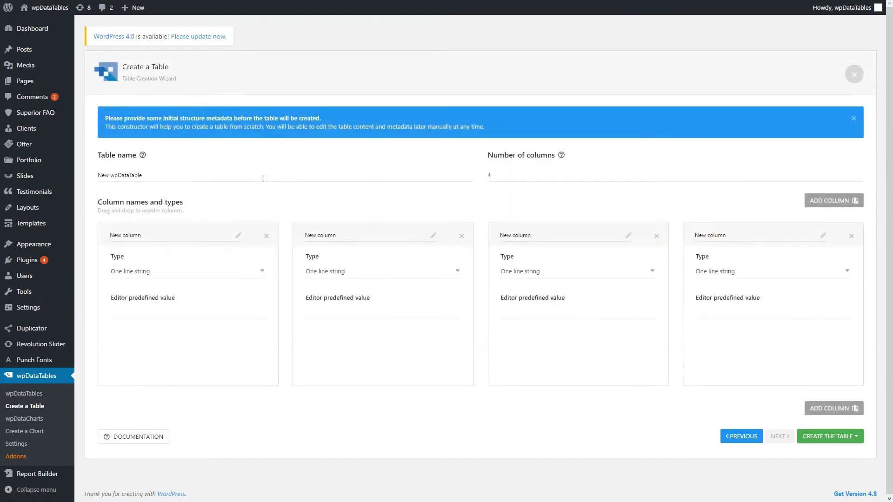
{"action": "double_click", "coordinate": [264, 174]}
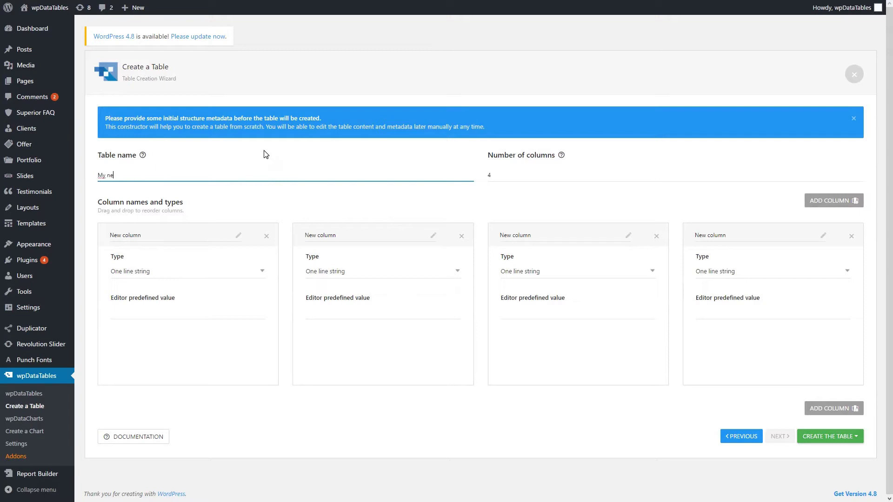
{"action": "type", "text": "My new table"}
- Rename the first column to Product as a one-line selectbox with Apples, Oranges, Peaches
{"action": "double_click", "coordinate": [133, 234]}
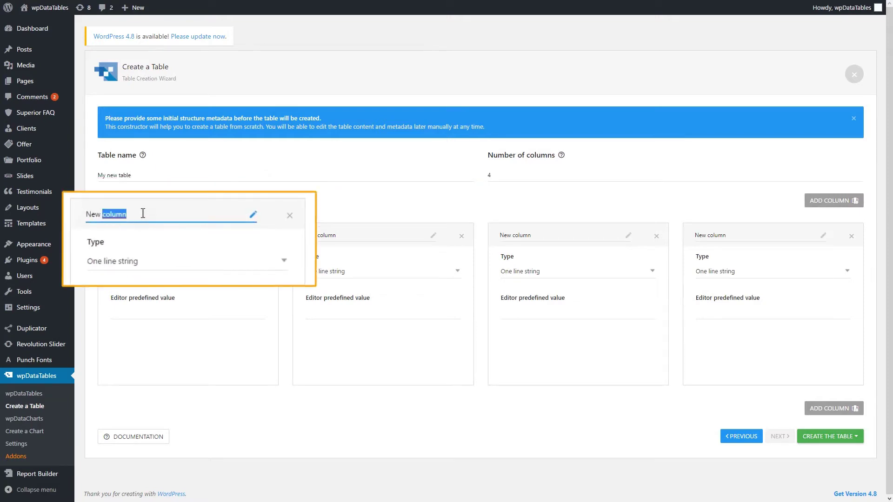
{"action": "type", "text": "Product"}
{"action": "left_click", "coordinate": [152, 331]}
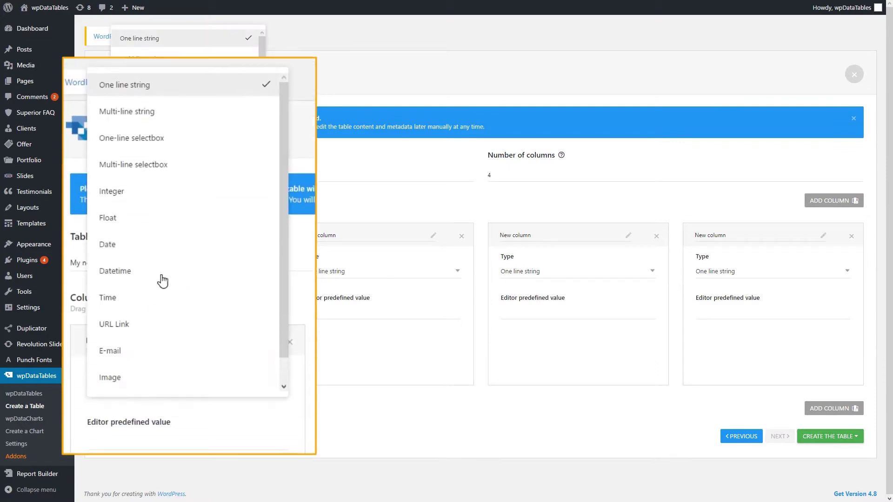
{"action": "left_click", "coordinate": [142, 147]}
{"action": "left_click", "coordinate": [113, 438]}
{"action": "type", "text": "Apple"}
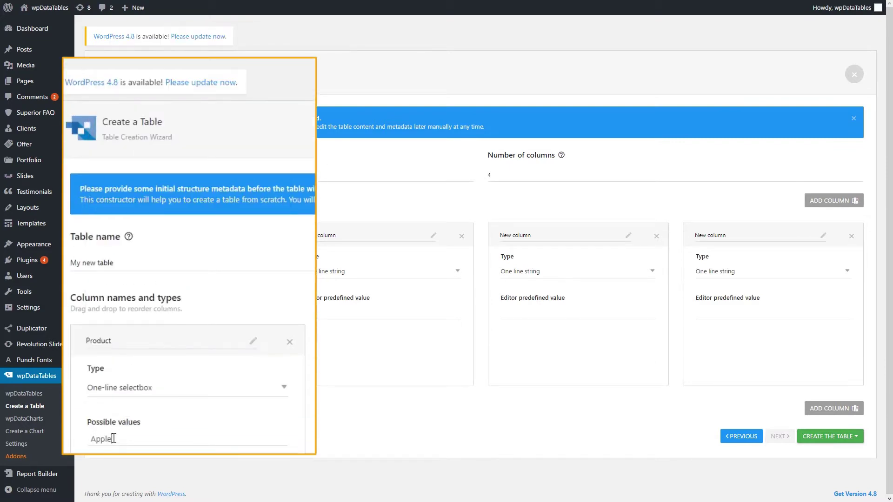
{"action": "type", "text": "s"}
{"action": "key", "text": "Return"}
{"action": "type", "text": "Oranges"}
{"action": "key", "text": "Return"}
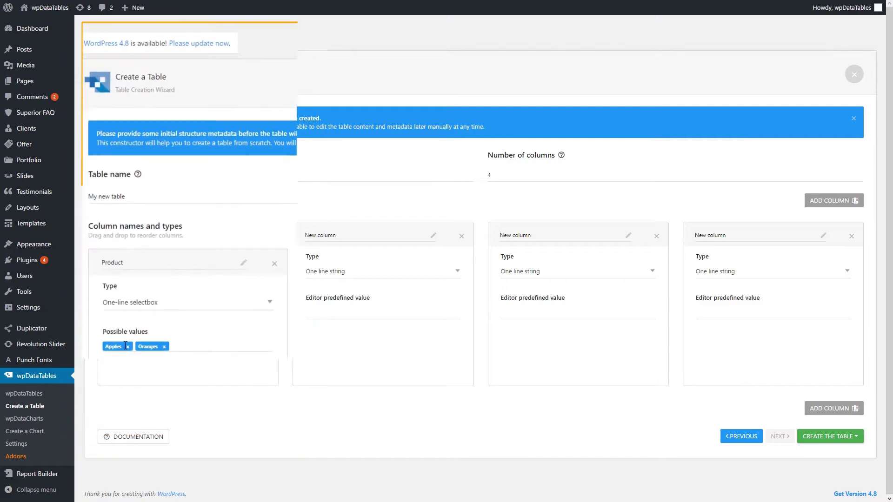
{"action": "type", "text": "Peaches"}
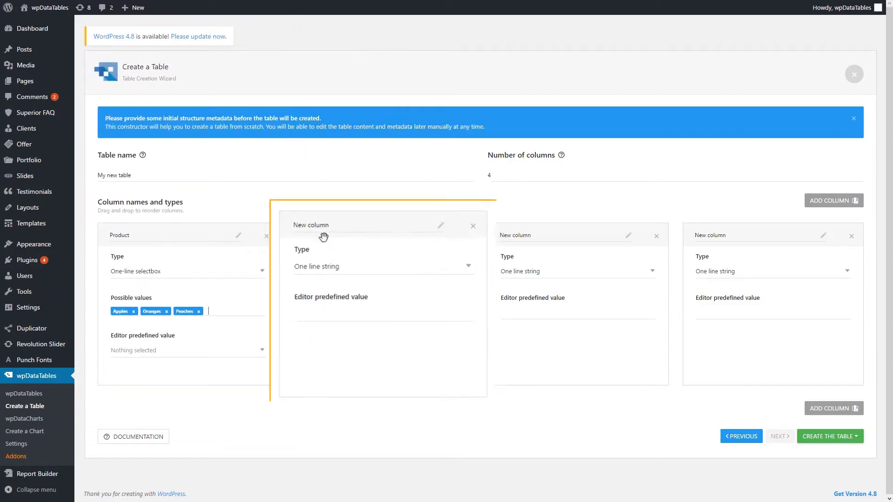
- Name the remaining columns Comment, Date (date type) and User ID (integer type)
{"action": "triple_click", "coordinate": [323, 235]}
{"action": "type", "text": "c"}
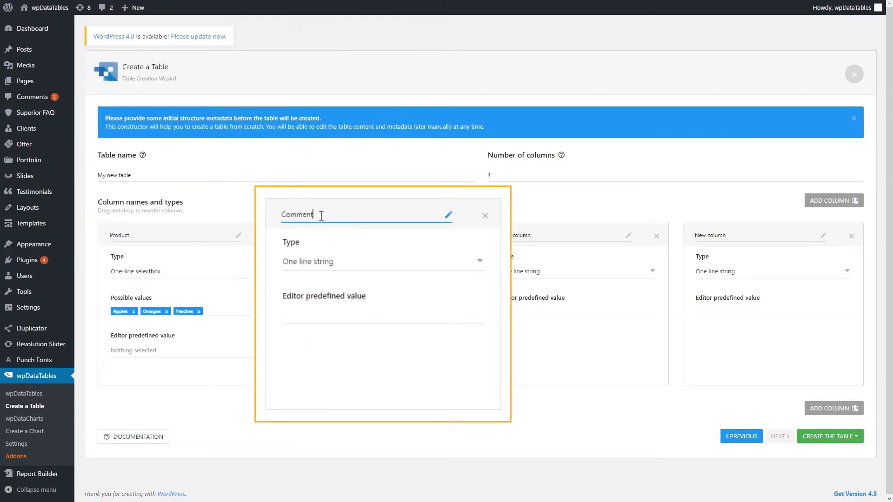
{"action": "triple_click", "coordinate": [530, 235]}
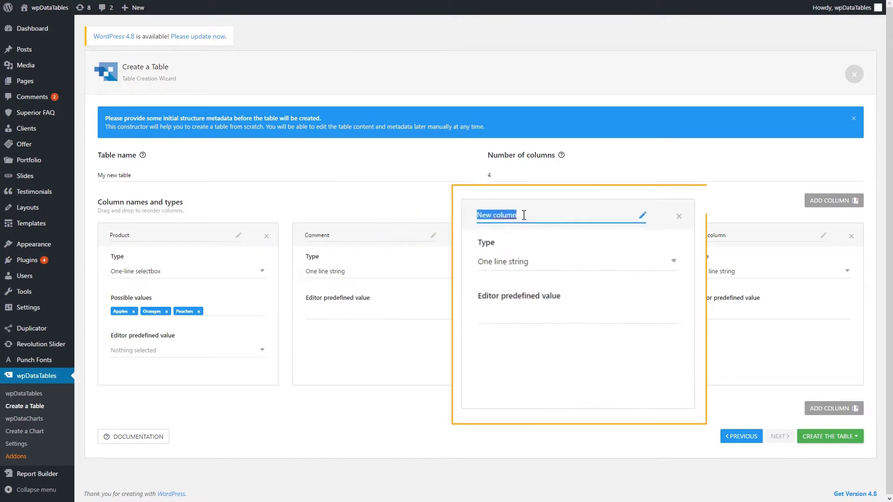
{"action": "type", "text": "Date"}
{"action": "left_click", "coordinate": [515, 308]}
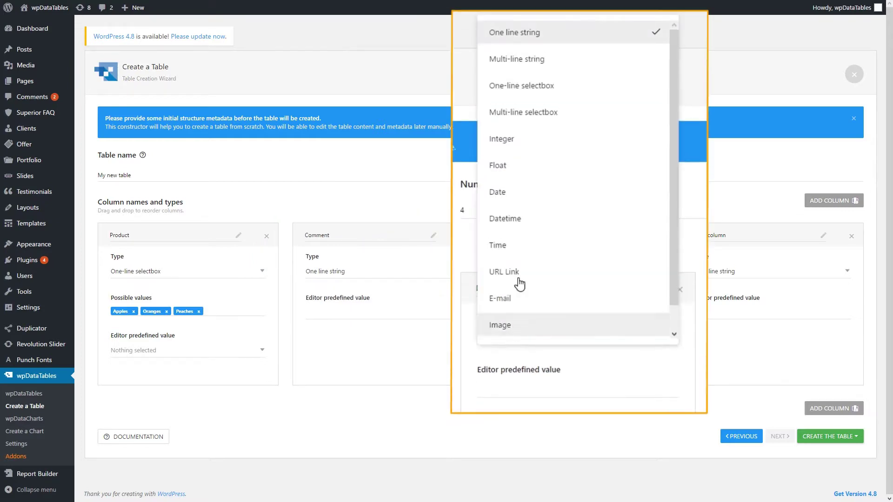
{"action": "left_click", "coordinate": [533, 191]}
{"action": "triple_click", "coordinate": [651, 232]}
{"action": "type", "text": "User ID"}
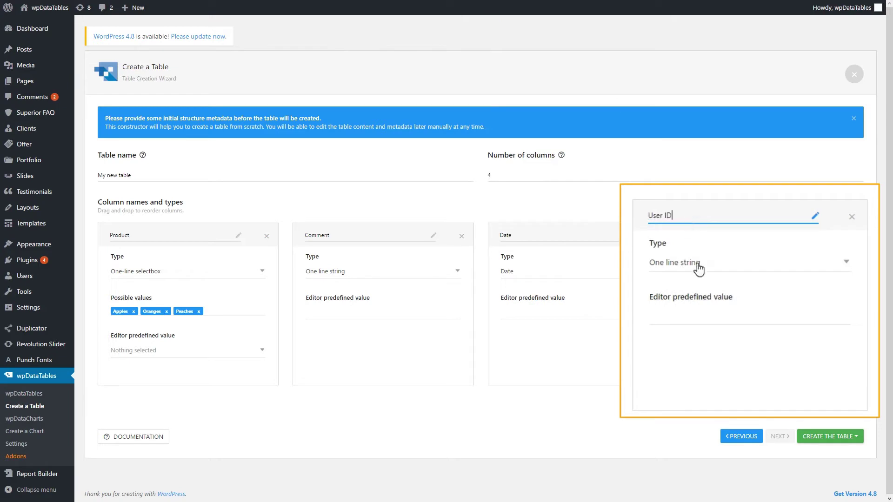
{"action": "left_click", "coordinate": [697, 265]}
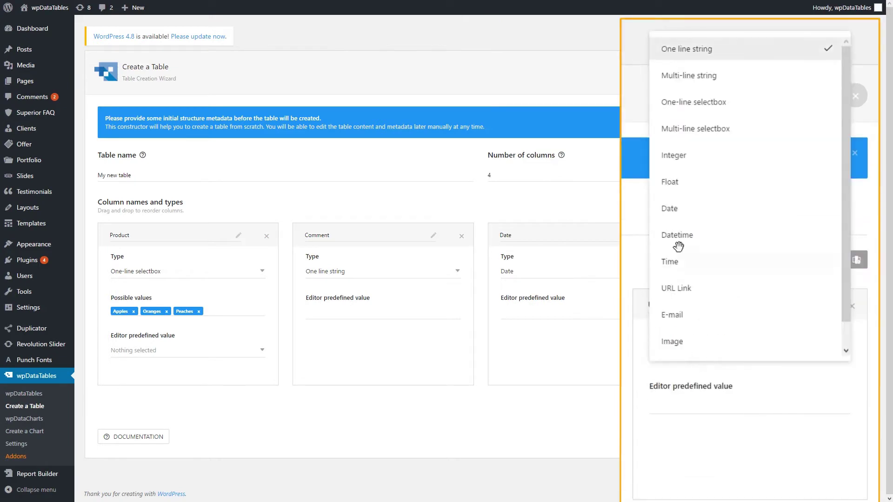
{"action": "left_click", "coordinate": [681, 150]}
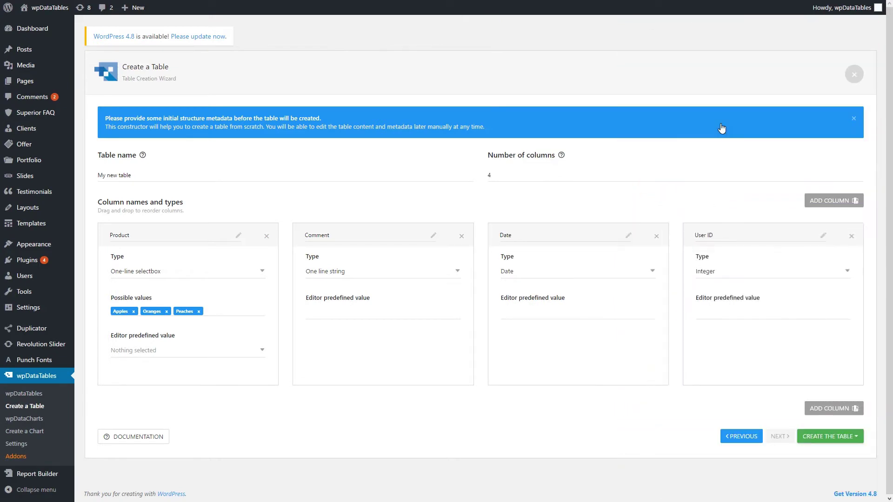
{"action": "left_click", "coordinate": [823, 439]}
- Create the table and save a first row: Apples, Red Apples, 06/12/2017, User ID 9
{"action": "left_click", "coordinate": [822, 441]}
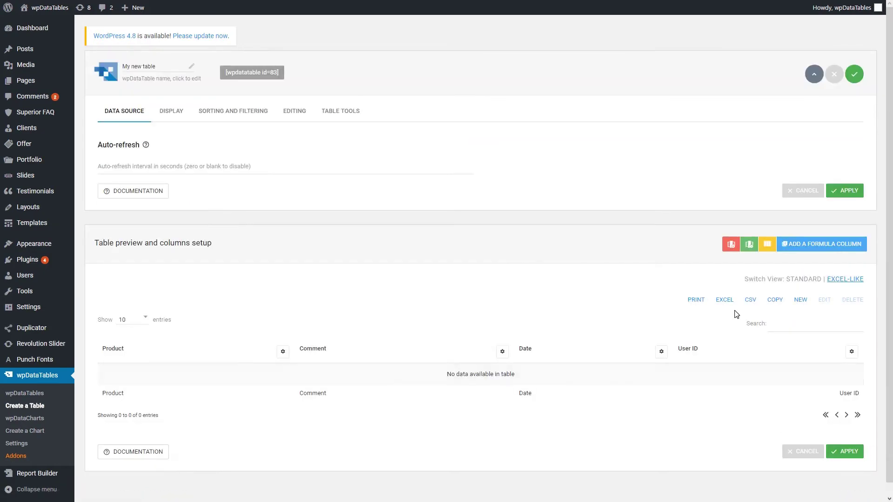
{"action": "left_click", "coordinate": [800, 300]}
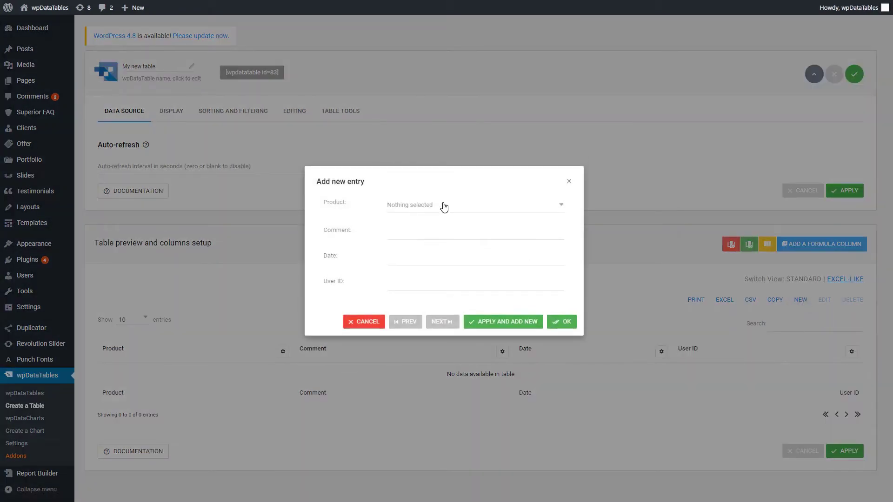
{"action": "left_click", "coordinate": [444, 207]}
{"action": "left_click", "coordinate": [423, 234]}
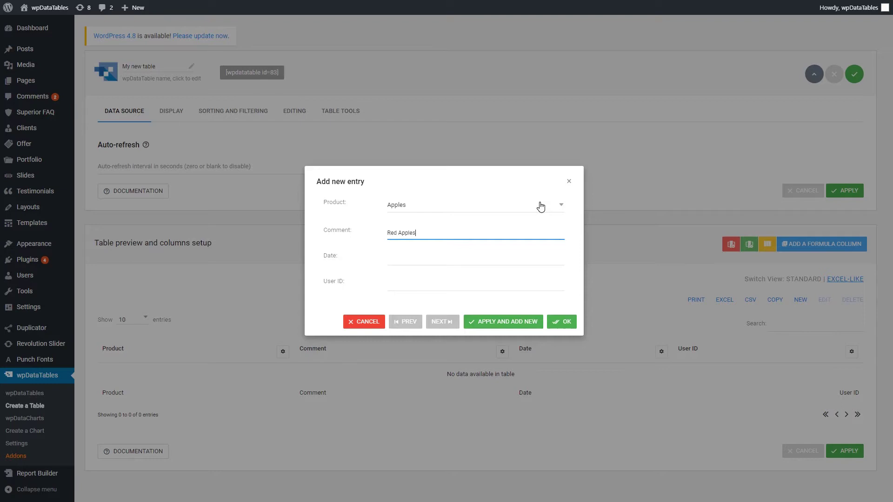
{"action": "left_click", "coordinate": [443, 260]}
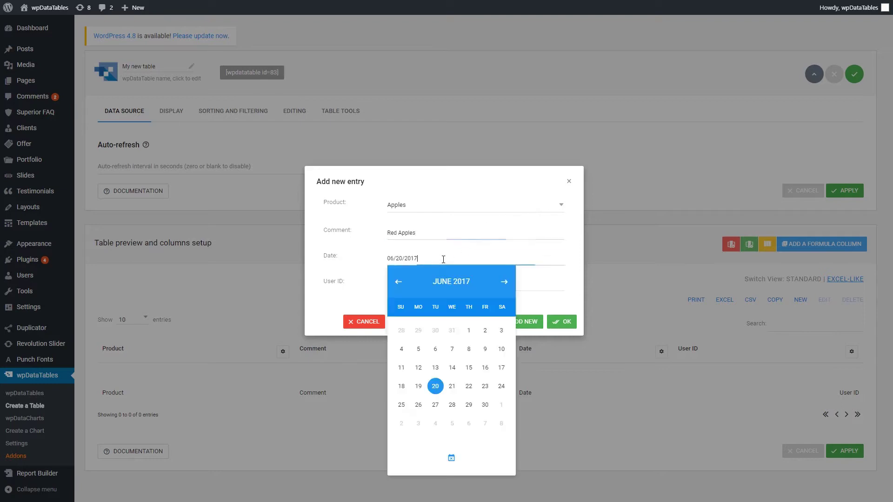
{"action": "left_click", "coordinate": [418, 370]}
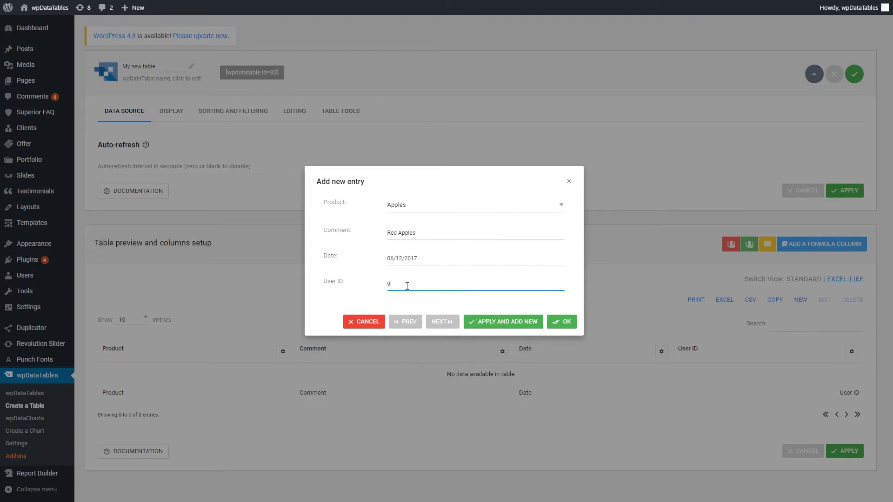
{"action": "left_click", "coordinate": [562, 321]}
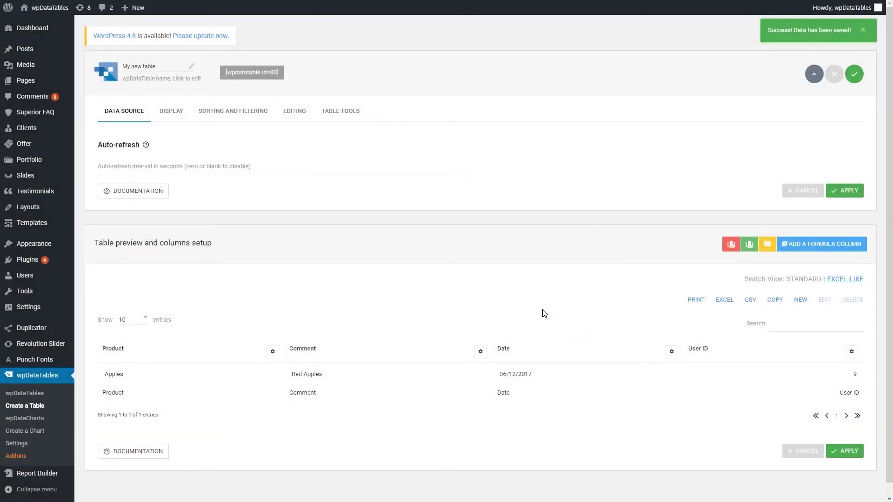
- Enable front-end editing limited to users' own rows, using userid as the User ID column
{"action": "left_click", "coordinate": [296, 113]}
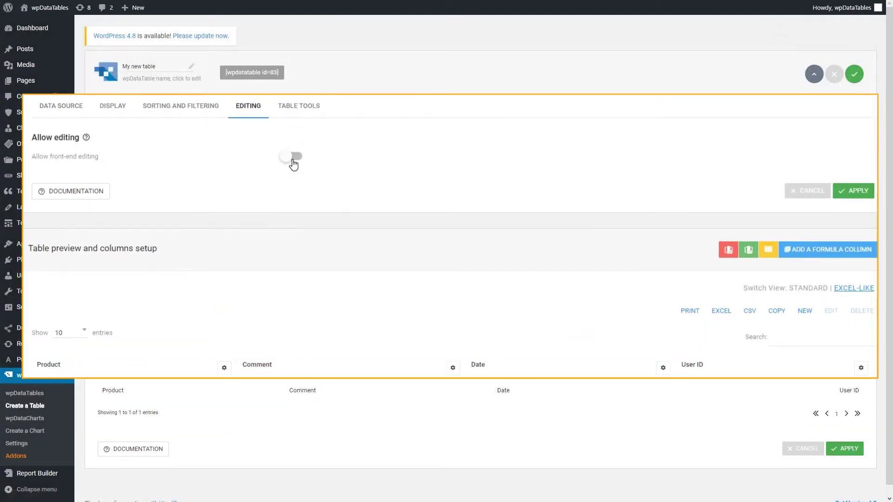
{"action": "left_click", "coordinate": [334, 157]}
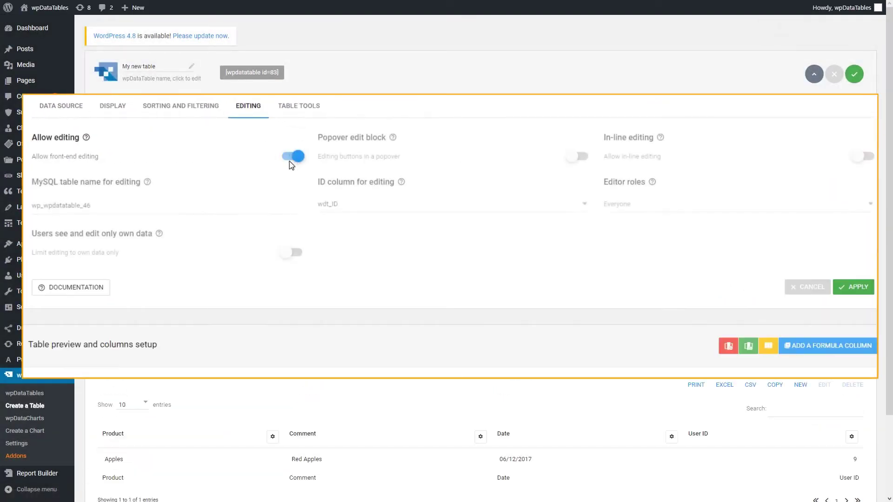
{"action": "left_click", "coordinate": [293, 253]}
{"action": "left_click", "coordinate": [366, 264]}
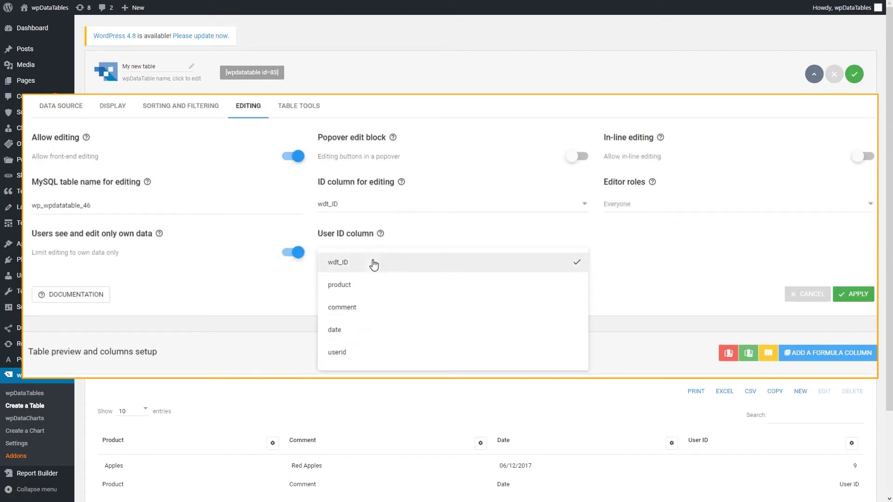
{"action": "left_click", "coordinate": [343, 355]}
{"action": "scroll", "coordinate": [530, 305], "scroll_direction": "down", "scroll_amount": 4}
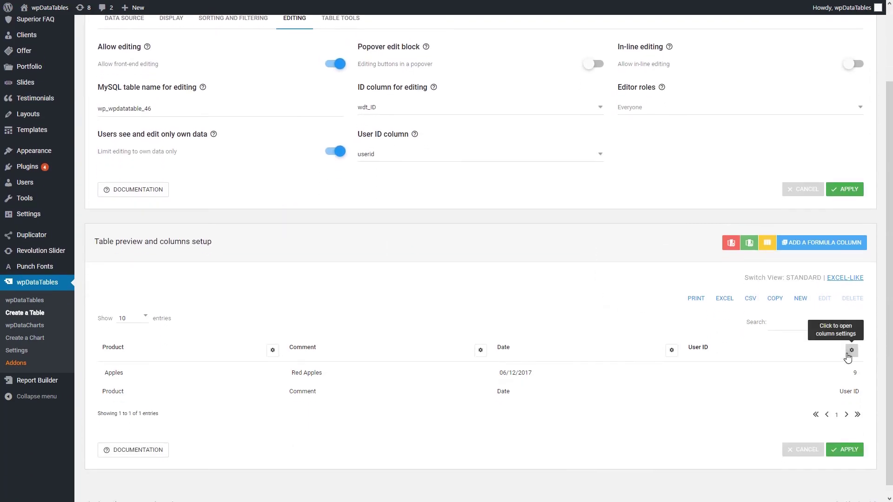
- Turn off front-end visibility for the User ID column, apply and save, then copy the shortcode
{"action": "left_click", "coordinate": [852, 350]}
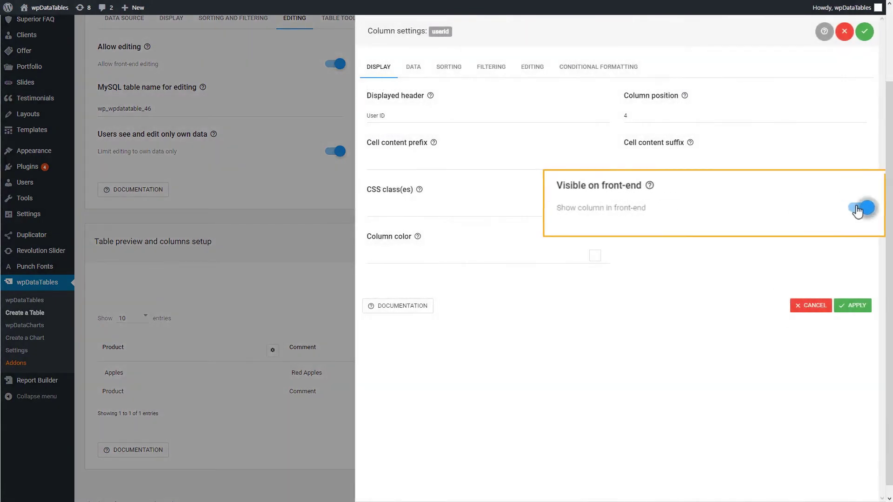
{"action": "left_click", "coordinate": [860, 207]}
{"action": "left_click", "coordinate": [850, 310]}
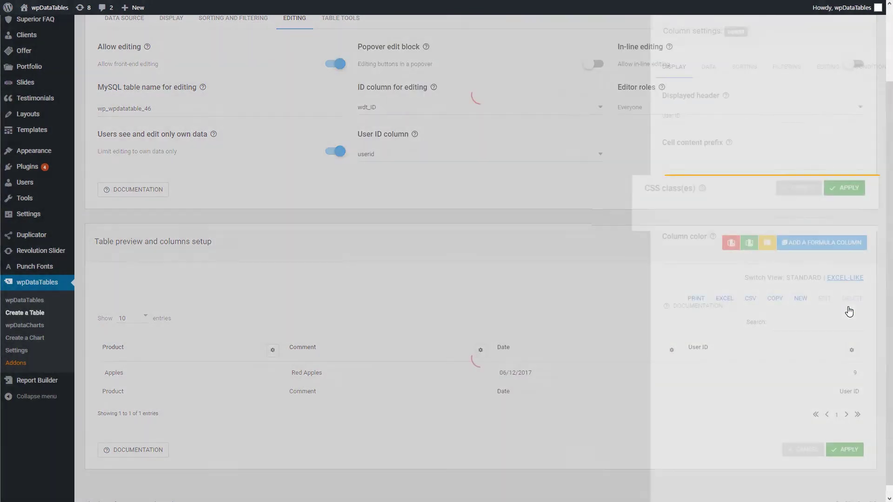
{"action": "scroll", "coordinate": [789, 304], "scroll_direction": "up", "scroll_amount": 2}
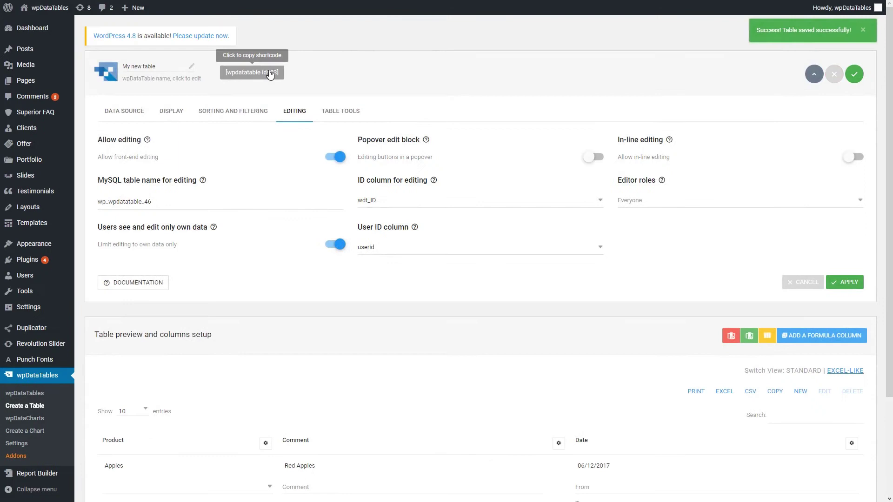
{"action": "left_click", "coordinate": [253, 73]}
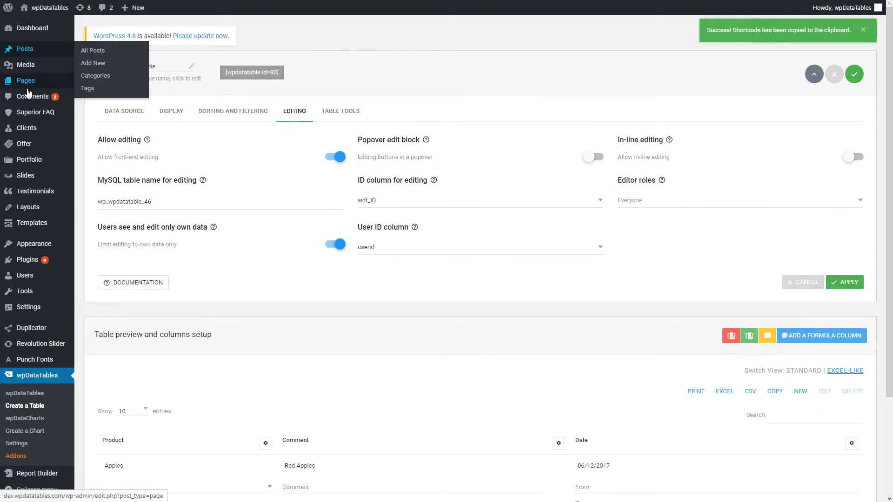
- Publish a new page titled 'My new table' containing the shortcode [wpdatatable id=83]
{"action": "mouse_move", "coordinate": [29, 84]}
{"action": "left_click", "coordinate": [94, 95]}
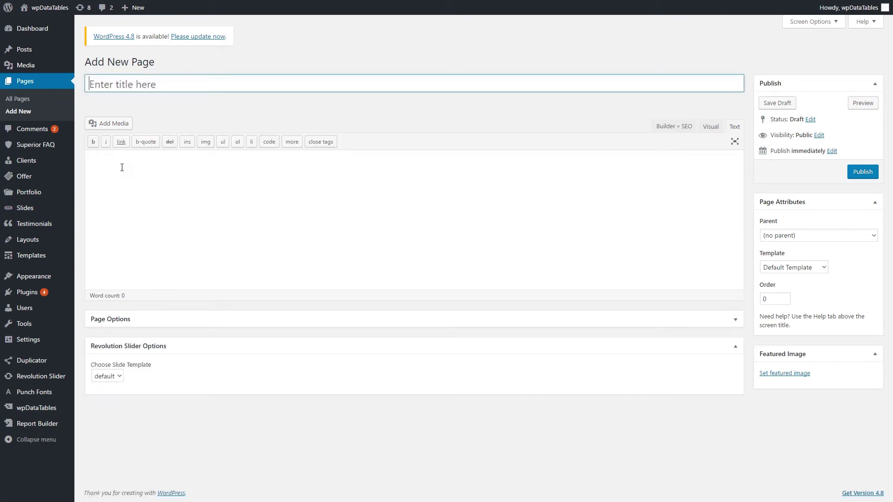
{"action": "left_click", "coordinate": [122, 167]}
{"action": "right_click", "coordinate": [122, 168]}
{"action": "left_click", "coordinate": [132, 221]}
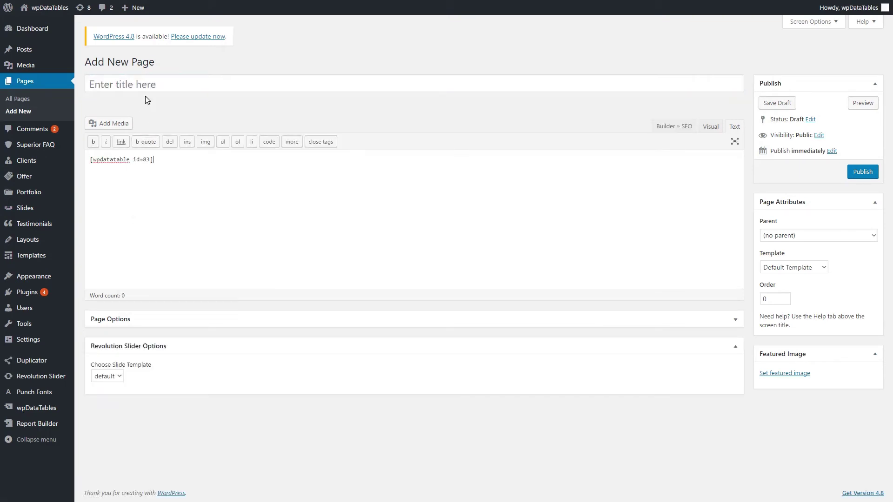
{"action": "left_click", "coordinate": [177, 84]}
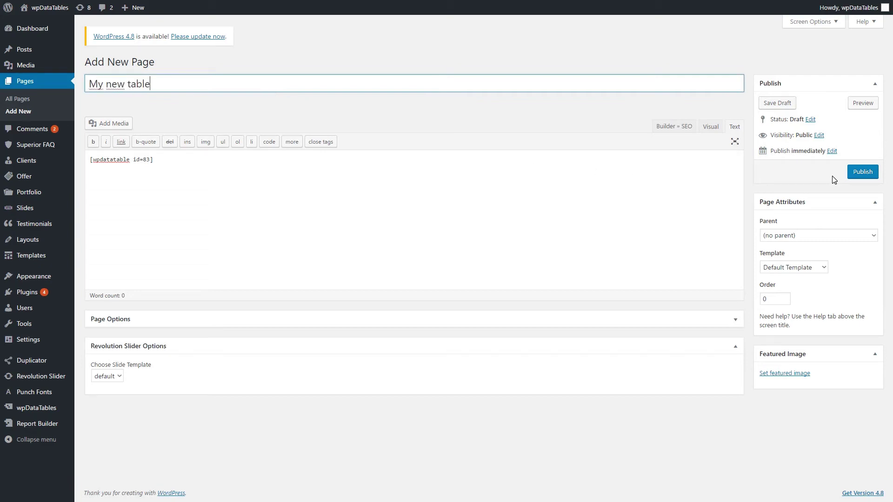
{"action": "left_click", "coordinate": [853, 176]}
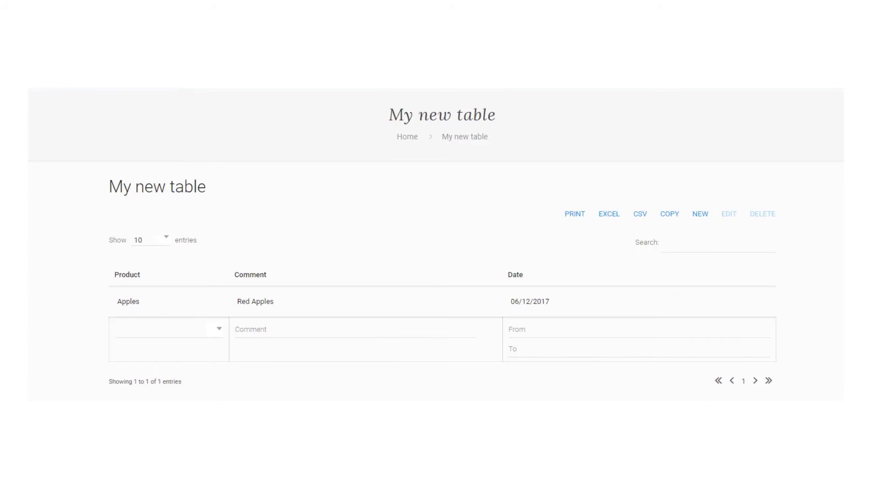
- Add a front-end Oranges entry with comment 'Quality oranges' dated 06/13/2017
{"action": "left_click", "coordinate": [695, 195]}
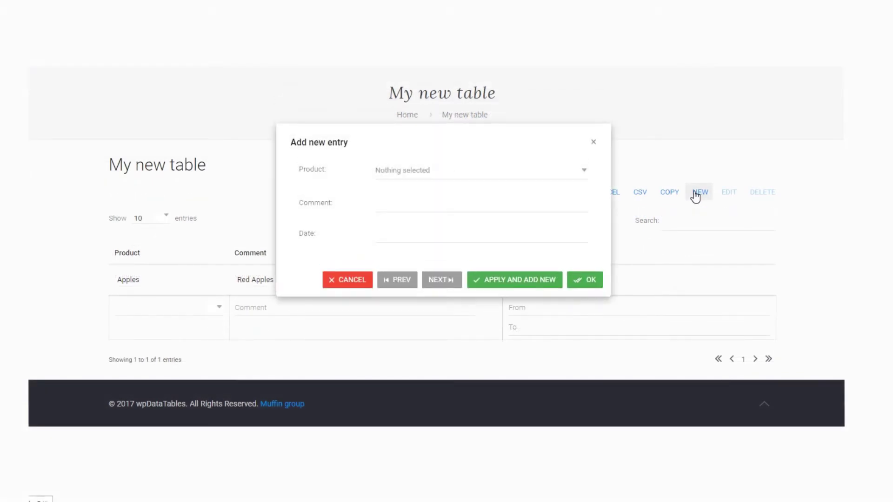
{"action": "left_click", "coordinate": [571, 174]}
{"action": "left_click", "coordinate": [541, 220]}
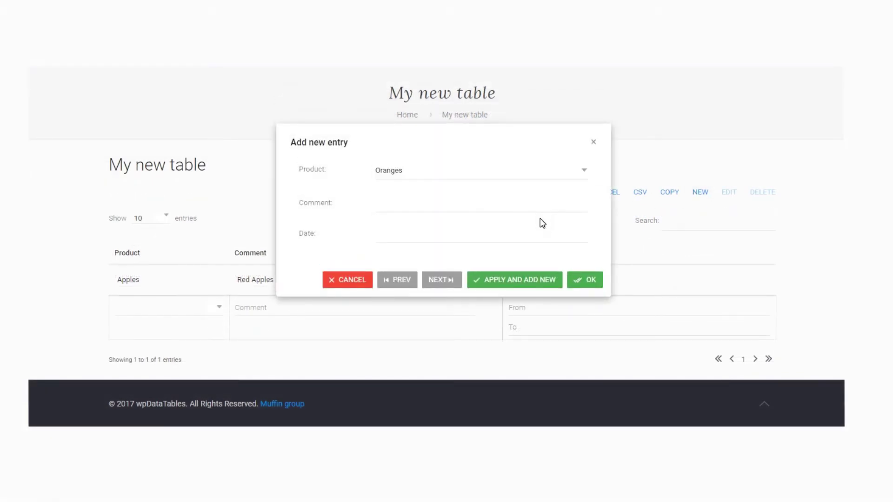
{"action": "left_click", "coordinate": [534, 201]}
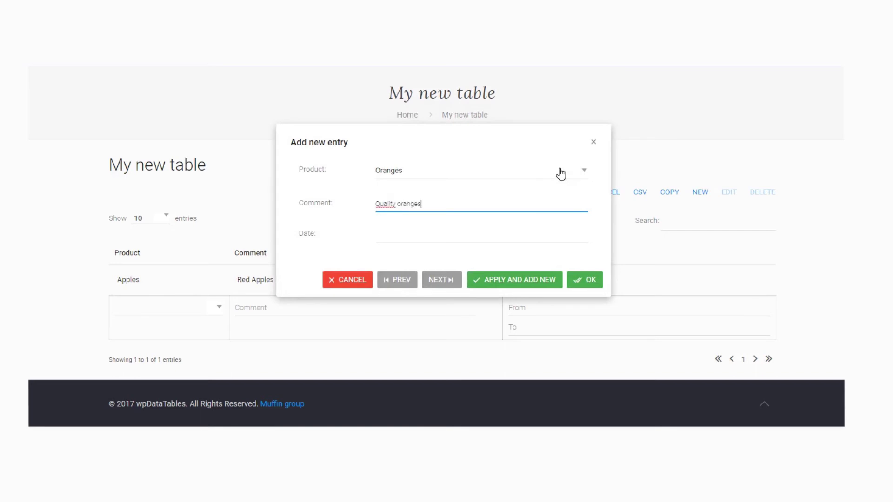
{"action": "left_click", "coordinate": [497, 232]}
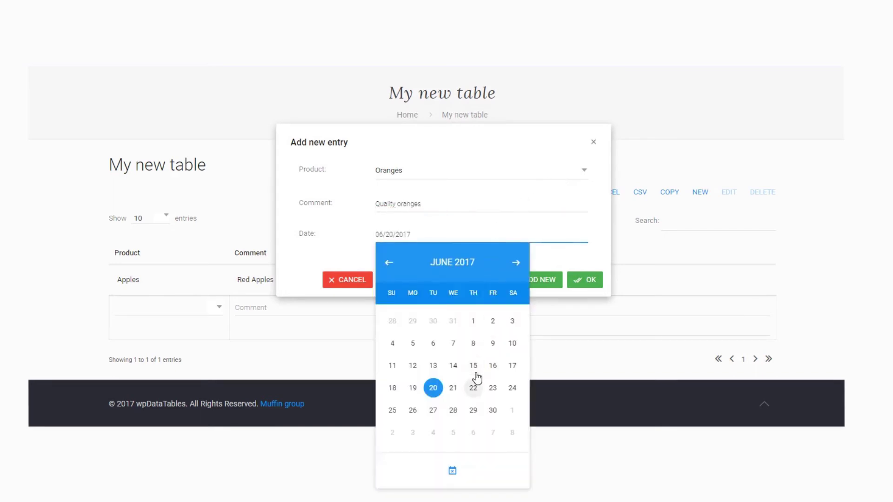
{"action": "left_click", "coordinate": [433, 364]}
{"action": "left_click", "coordinate": [582, 282]}
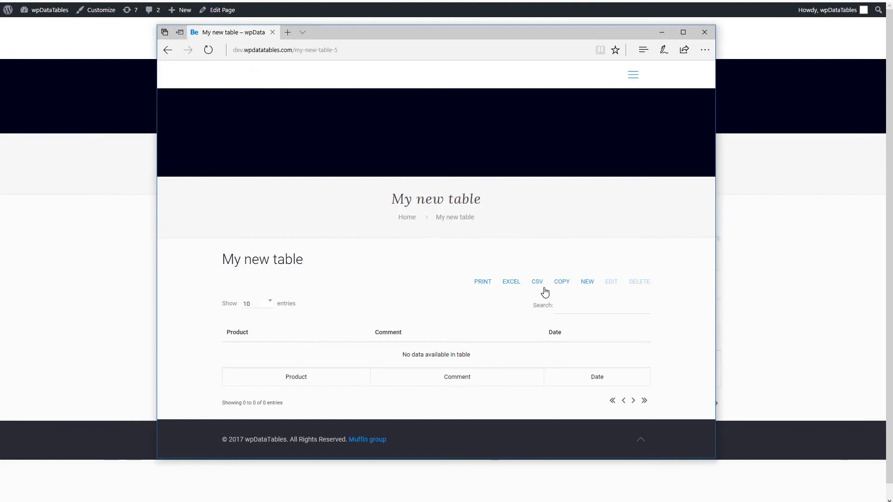
- In Edge, fill a new entry form with product Peaches and comment 'Juicy peaches'
{"action": "left_click", "coordinate": [587, 283]}
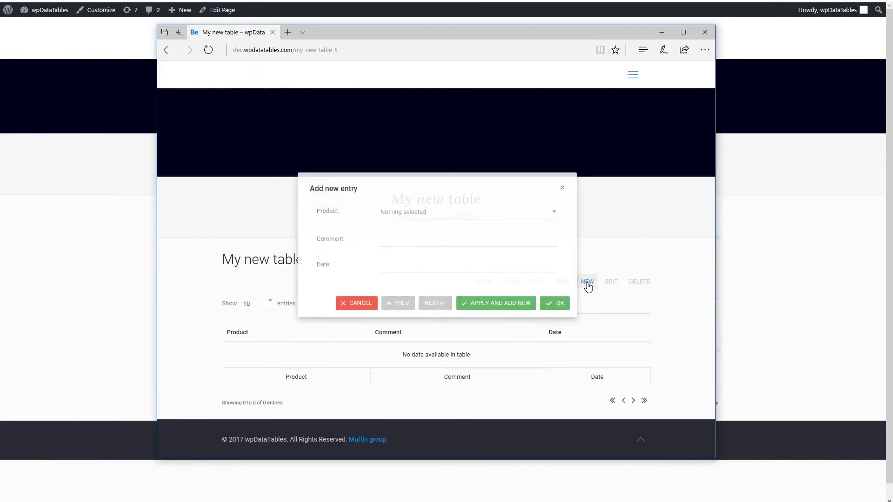
{"action": "left_click", "coordinate": [528, 231]}
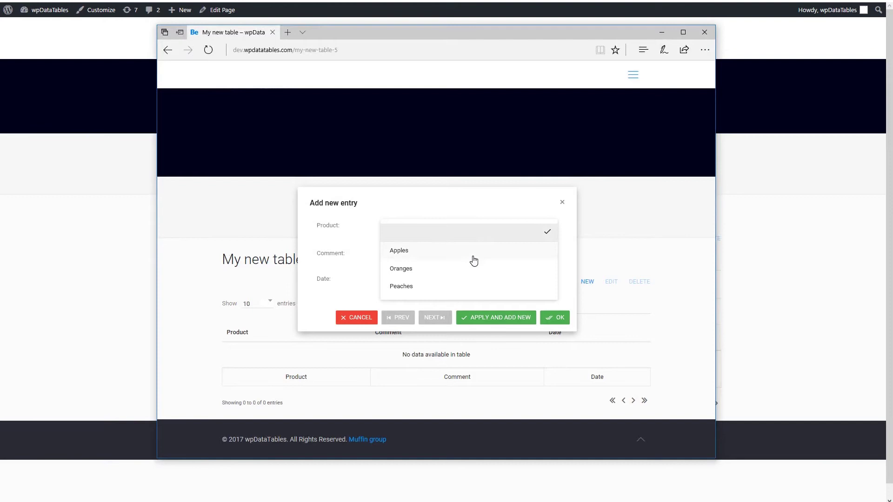
{"action": "left_click", "coordinate": [456, 288]}
{"action": "left_click", "coordinate": [441, 255]}
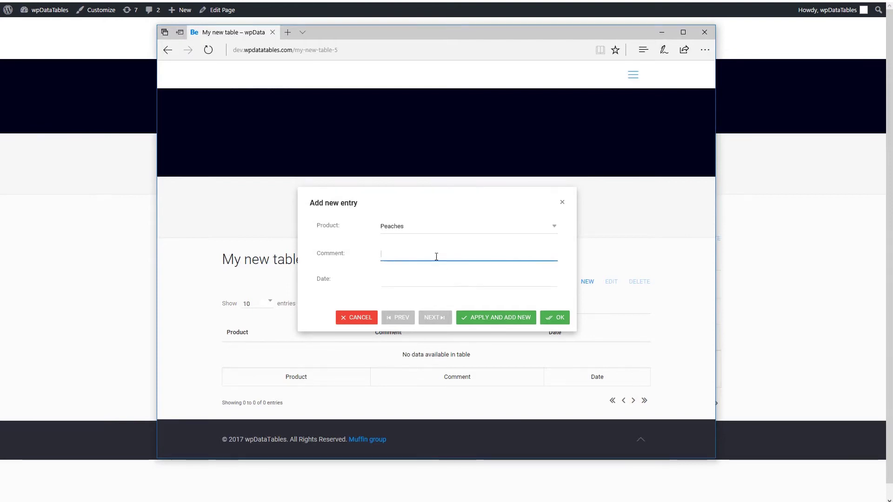
{"action": "type", "text": "J"}
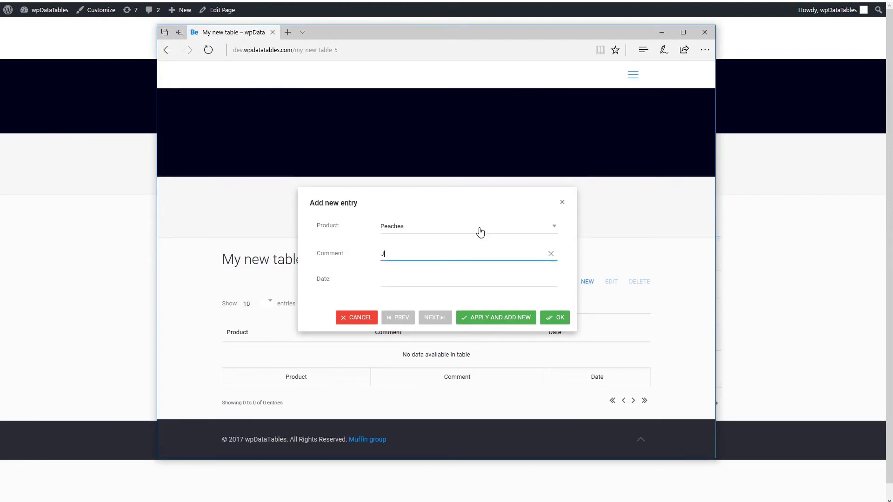
{"action": "type", "text": "uicy peache"}
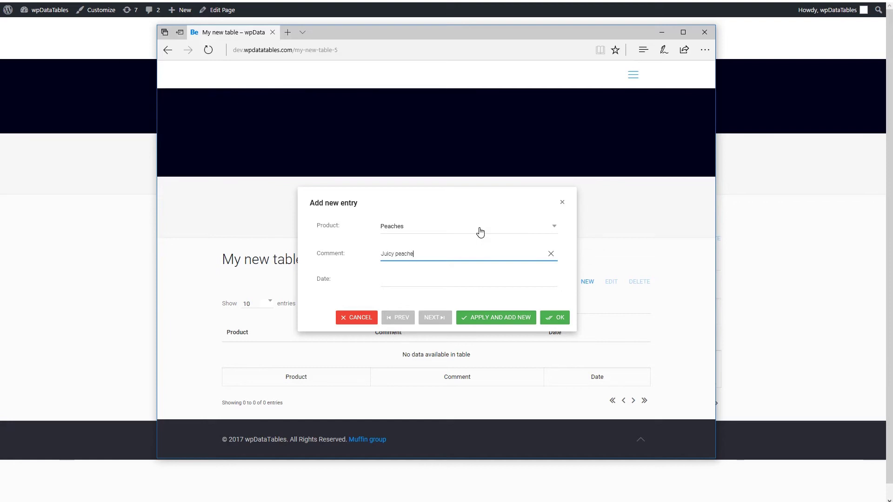
{"action": "type", "text": "s"}
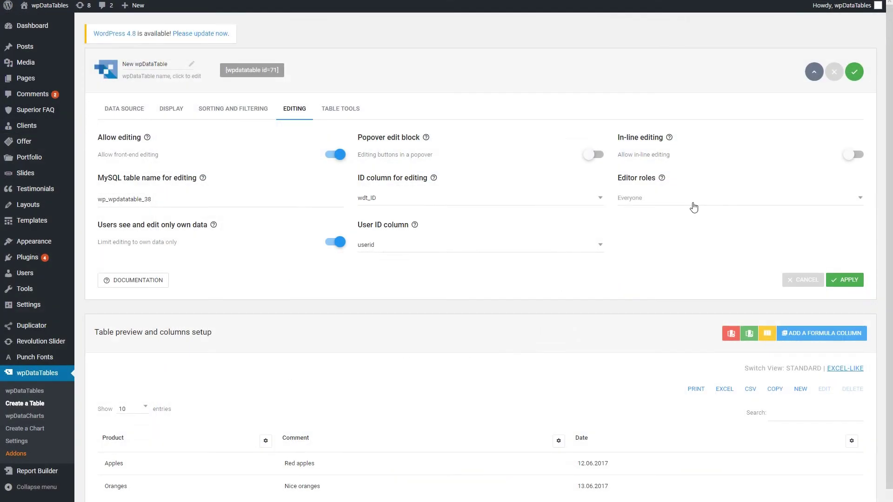
- Restrict editor roles to Administrators and Editors and save the table settings
{"action": "left_click", "coordinate": [693, 206]}
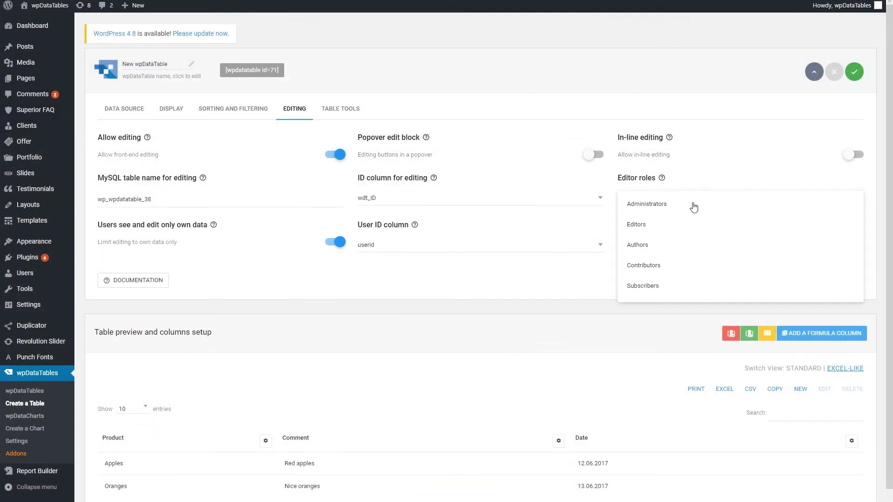
{"action": "left_click", "coordinate": [692, 207]}
{"action": "left_click", "coordinate": [660, 225]}
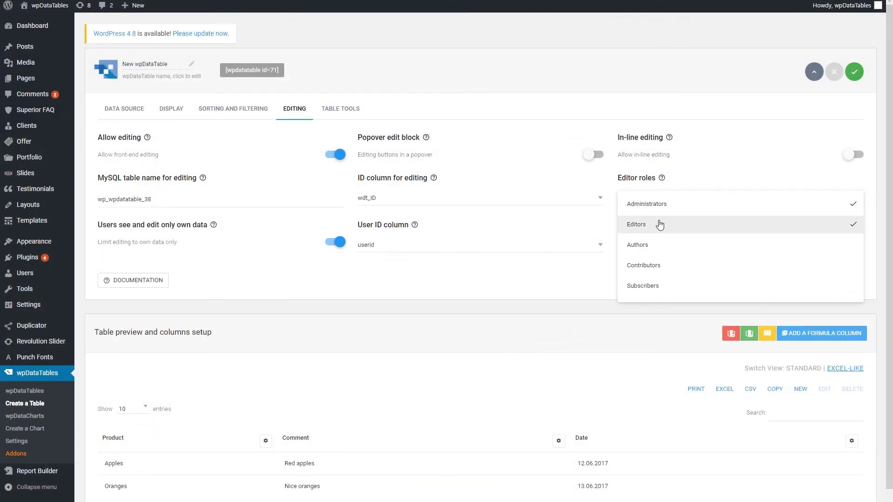
{"action": "left_click", "coordinate": [597, 278]}
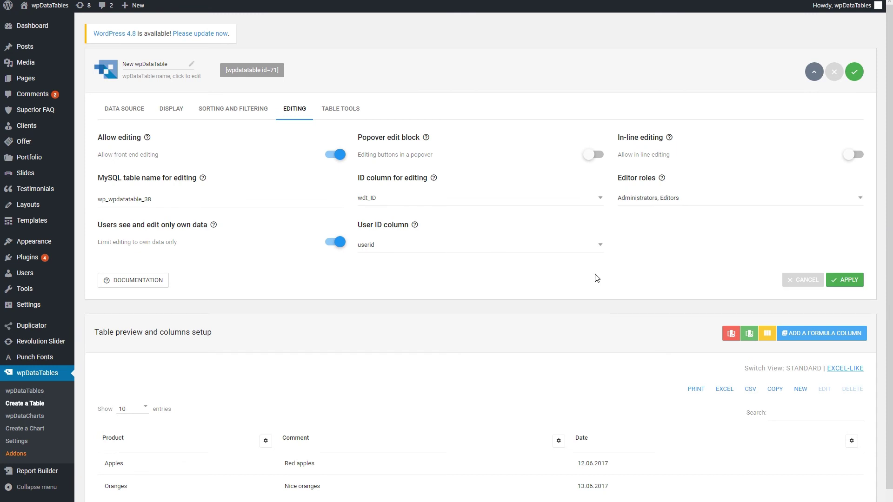
{"action": "left_click", "coordinate": [854, 72]}
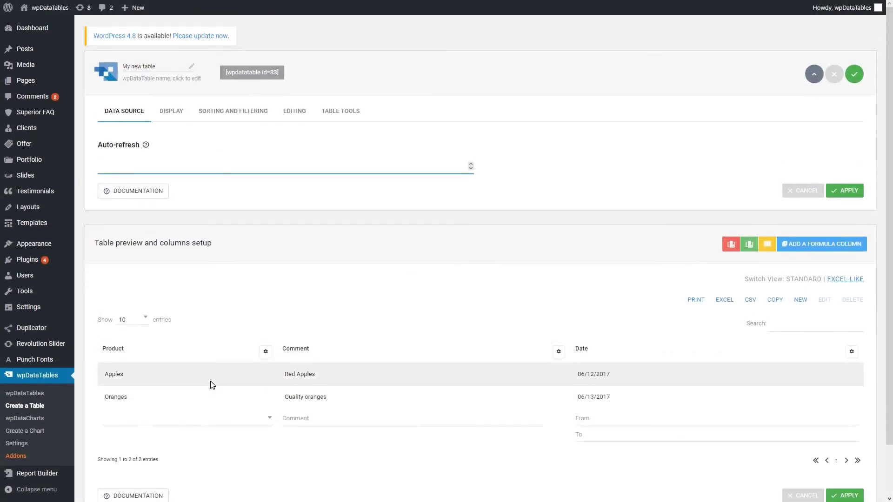
- Copy the MySQL table name wp_wpdatatable_46 from the table's Editing settings
{"action": "left_click", "coordinate": [292, 111]}
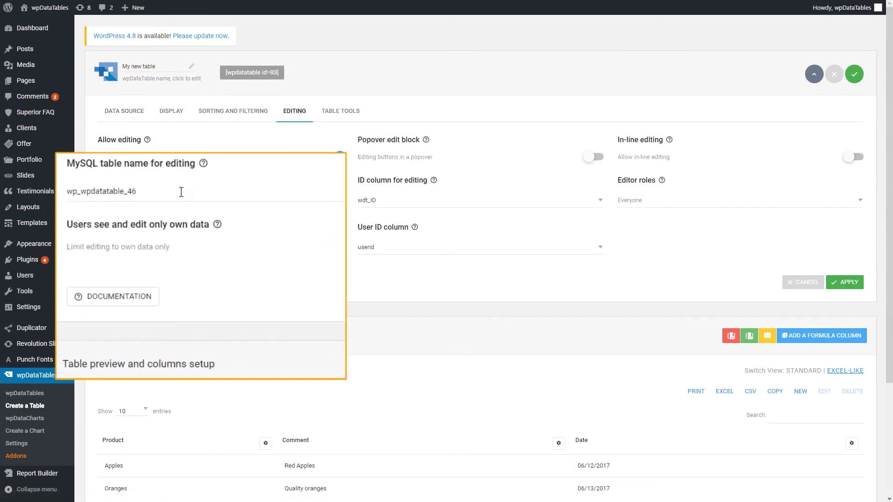
{"action": "double_click", "coordinate": [176, 191]}
{"action": "right_click", "coordinate": [130, 205]}
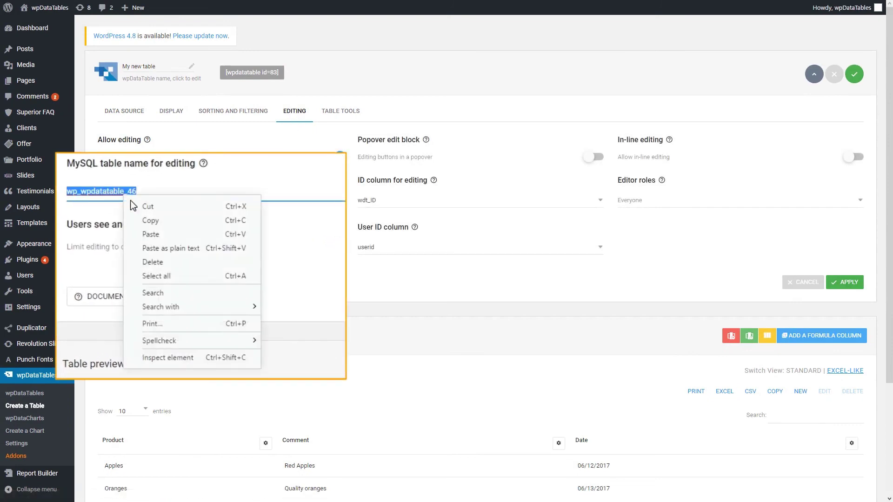
{"action": "left_click", "coordinate": [182, 227]}
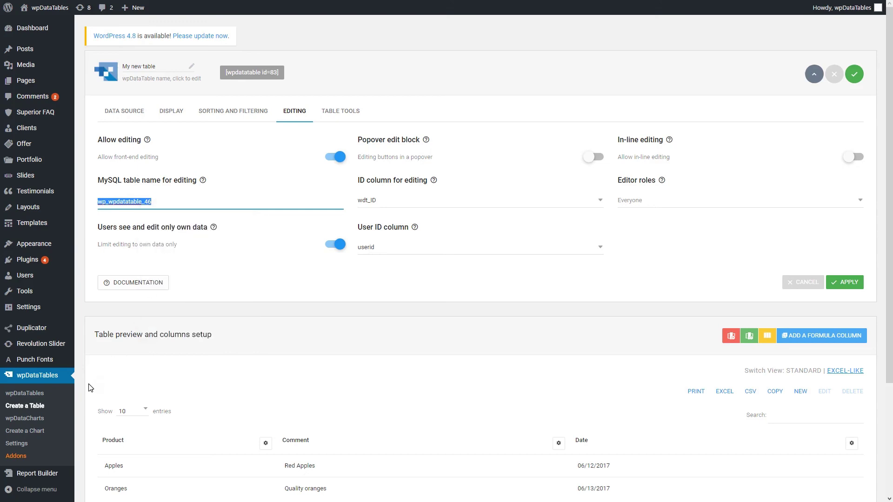
- Start a new table linked to an existing data source, choosing MySQL query as the source
{"action": "left_click", "coordinate": [38, 412]}
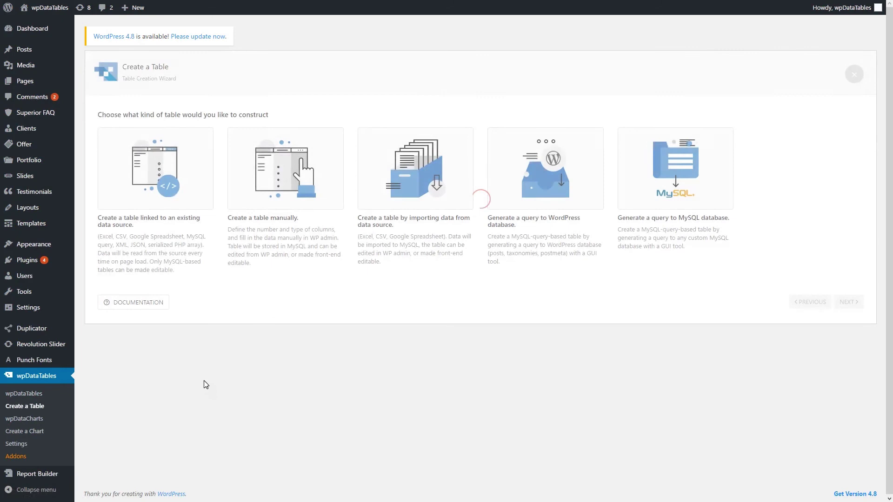
{"action": "left_click", "coordinate": [171, 204]}
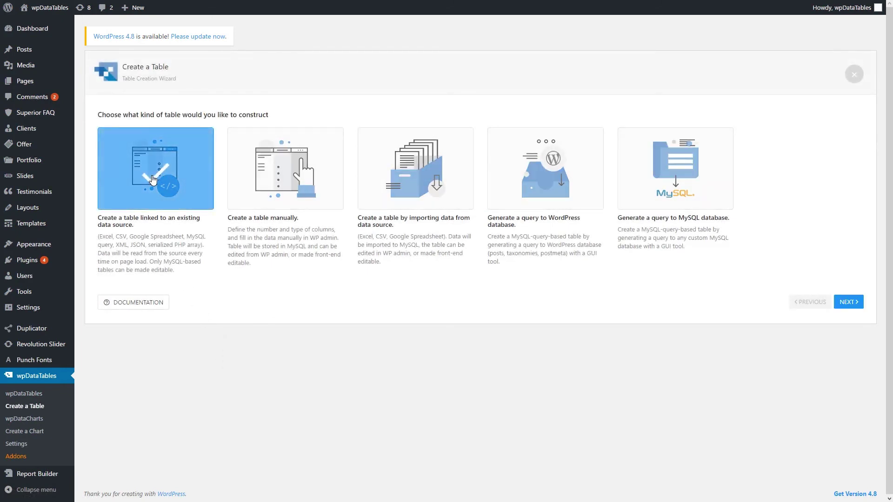
{"action": "left_click", "coordinate": [841, 301]}
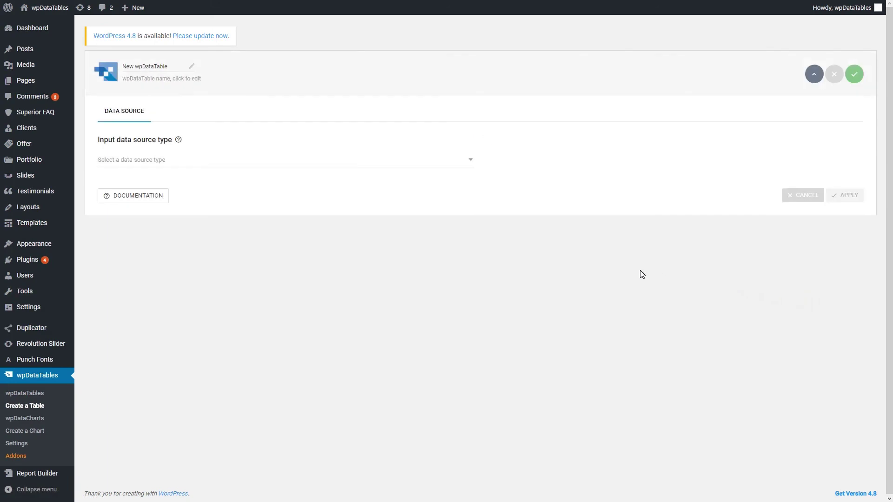
{"action": "left_click", "coordinate": [326, 163]}
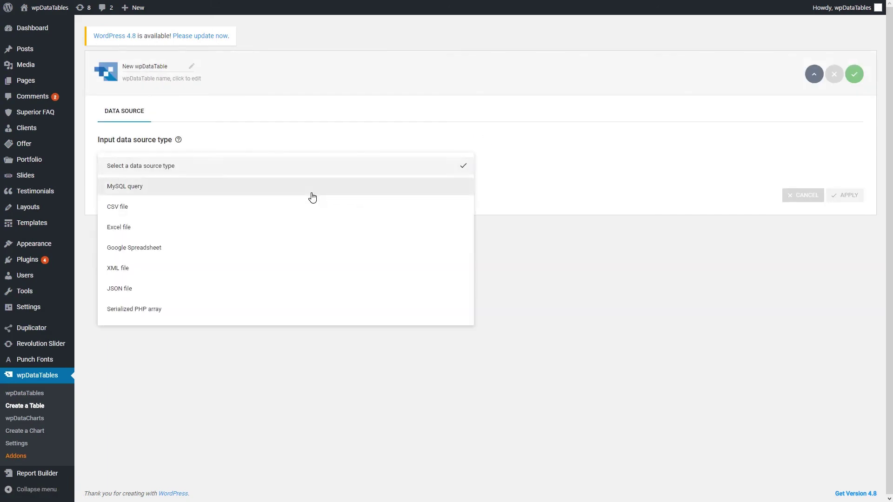
{"action": "left_click", "coordinate": [312, 195]}
- Enter the query SELECT * FROM wp_wpdatatable_46 and save the table
{"action": "left_click", "coordinate": [366, 229]}
{"action": "type", "text": "S"}
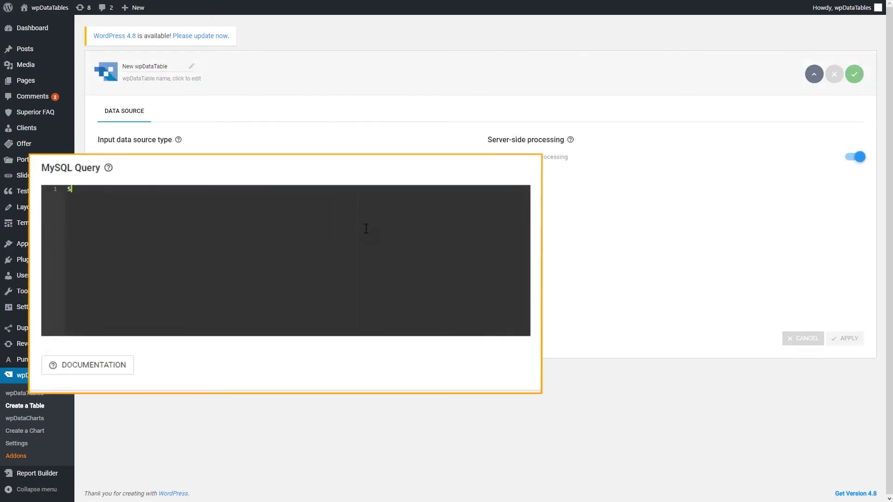
{"action": "type", "text": "ELECT * FROM"}
{"action": "right_click", "coordinate": [232, 196]}
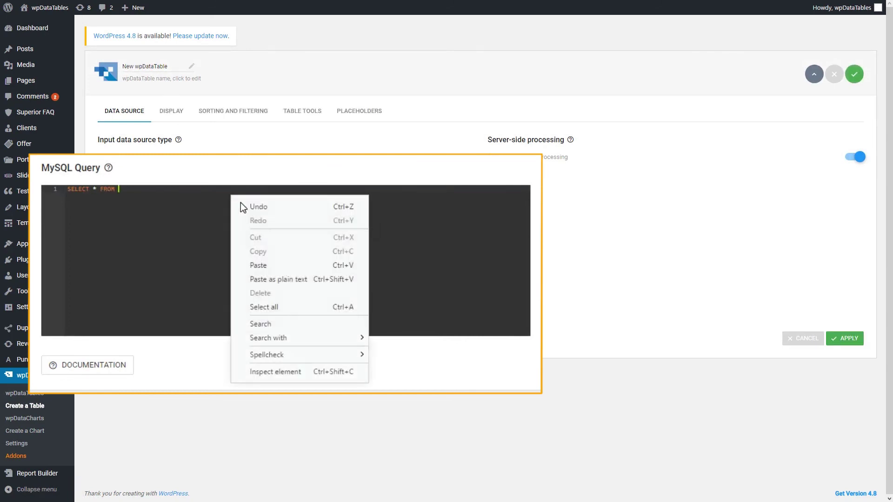
{"action": "left_click", "coordinate": [258, 266]}
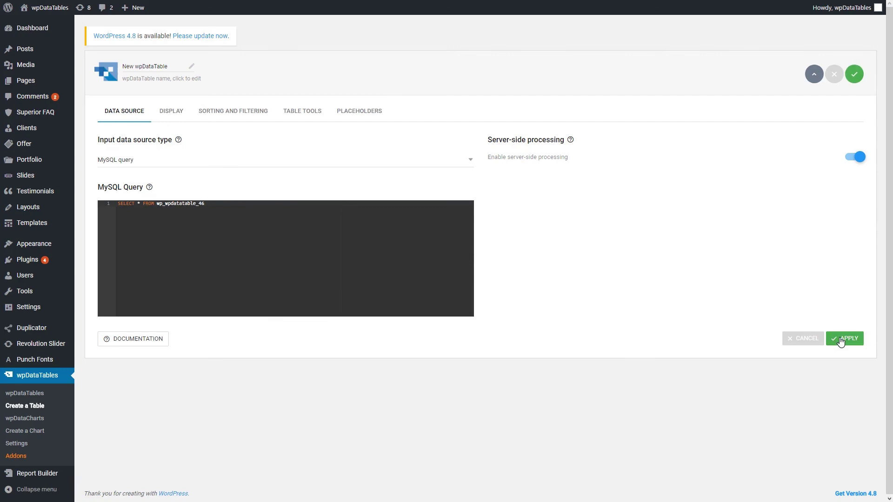
{"action": "left_click", "coordinate": [840, 342]}
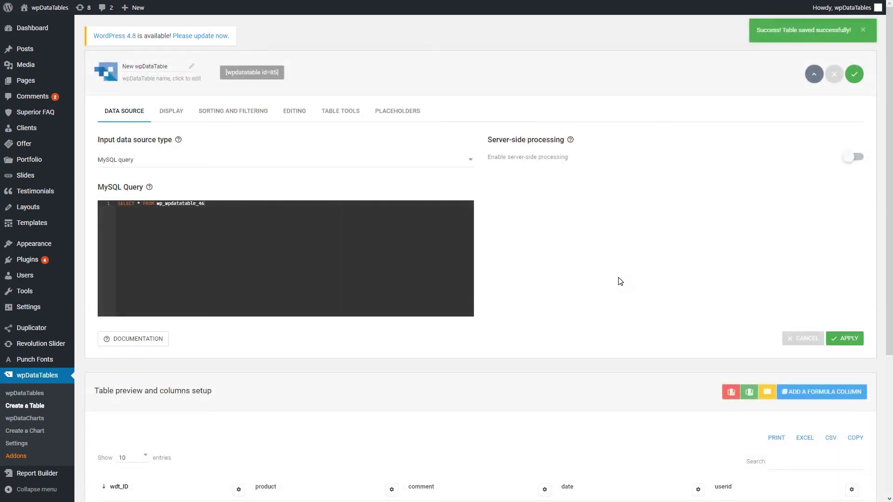
- Scroll down to the table preview listing the Apples, Oranges and Peaches rows with user ids
{"action": "scroll", "coordinate": [621, 281], "scroll_direction": "down", "scroll_amount": 3}
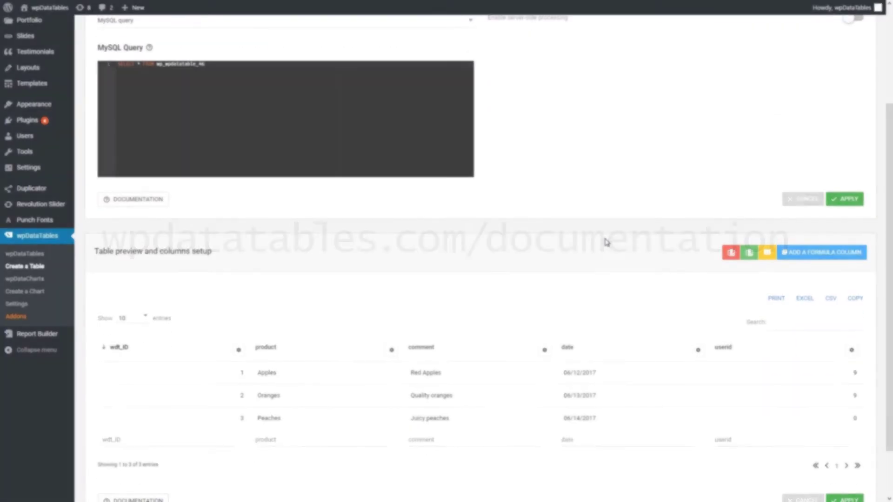